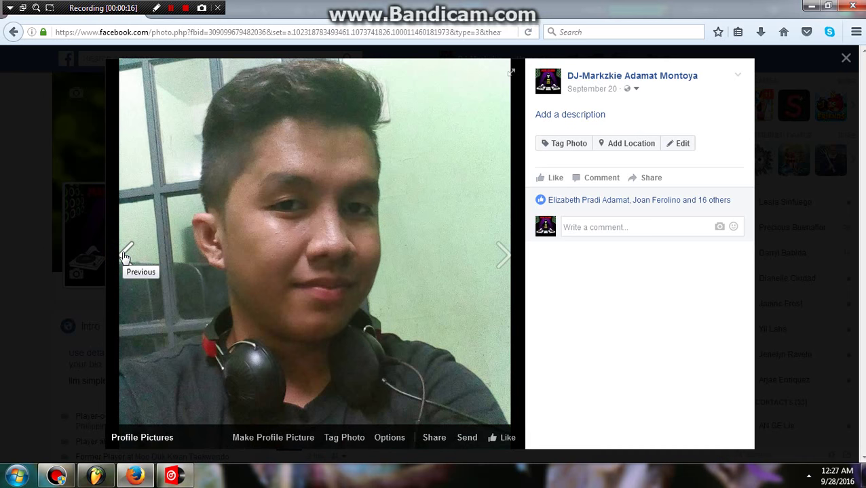
View the adjacent profile picture, minimise the browser, and take a brief look at FL Studio before returning to VirtualDJ.
left_click(125, 255)
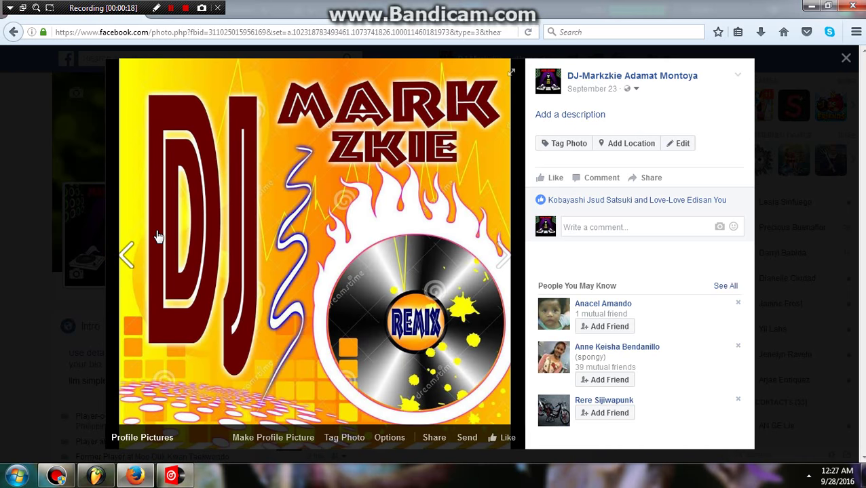
left_click(811, 6)
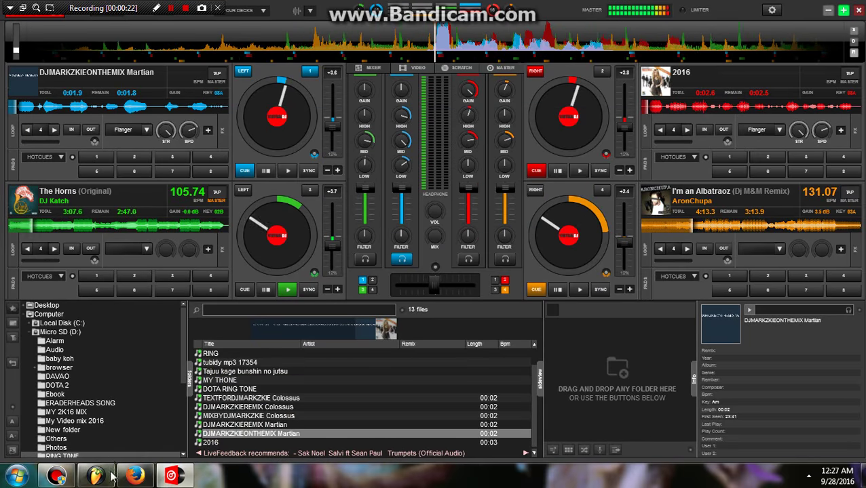
left_click(99, 477)
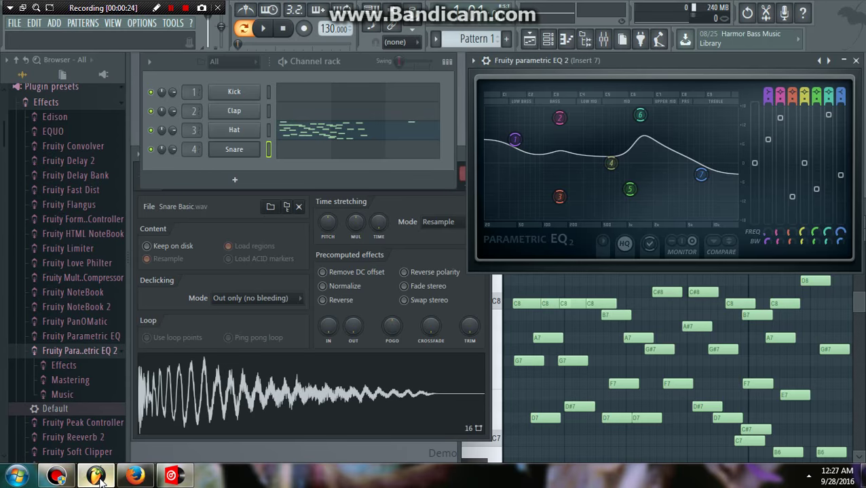
left_click(98, 477)
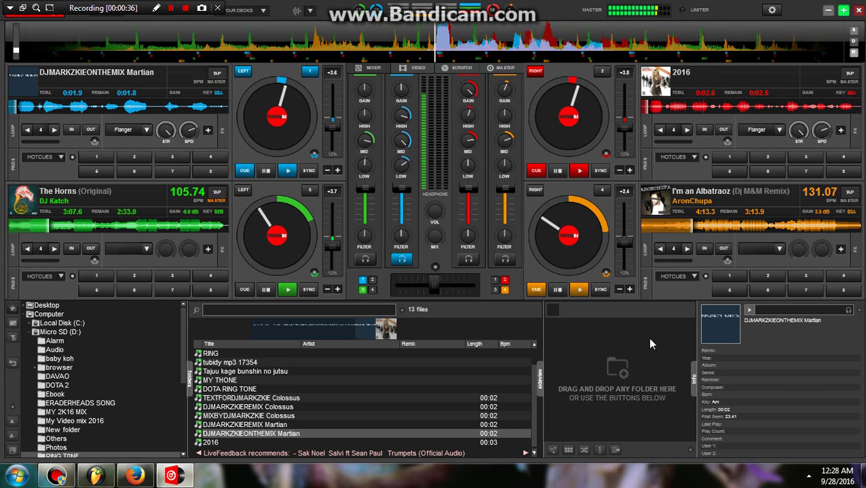
Show the Audio FX pads in the sideview and look over the effects available for deck 3.
left_click(564, 451)
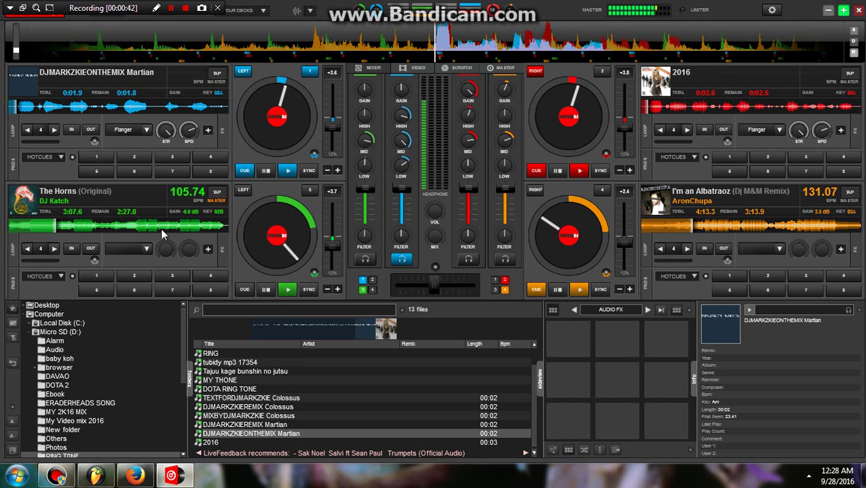
left_click(149, 251)
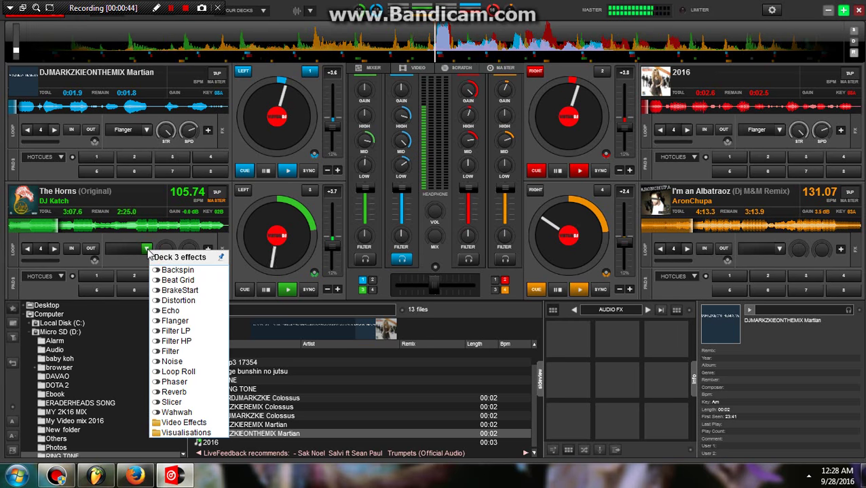
left_click(788, 361)
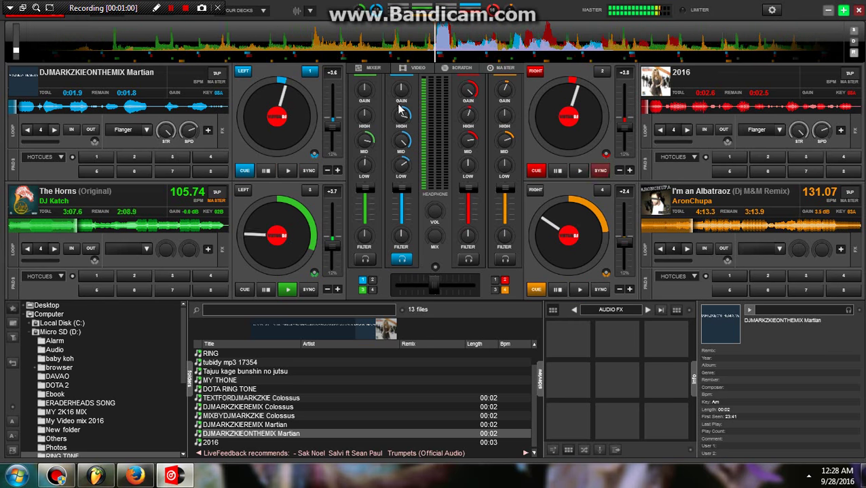
left_click(288, 171)
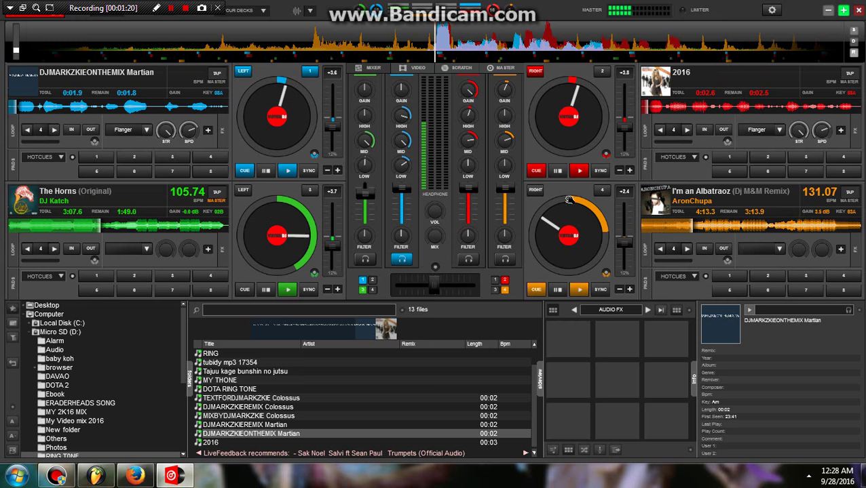
Start I'm an Albatraoz on deck 4 at zero volume and crossfade into it, fading The Horns on deck 3 out completely.
left_click_drag(508, 194, 504, 219)
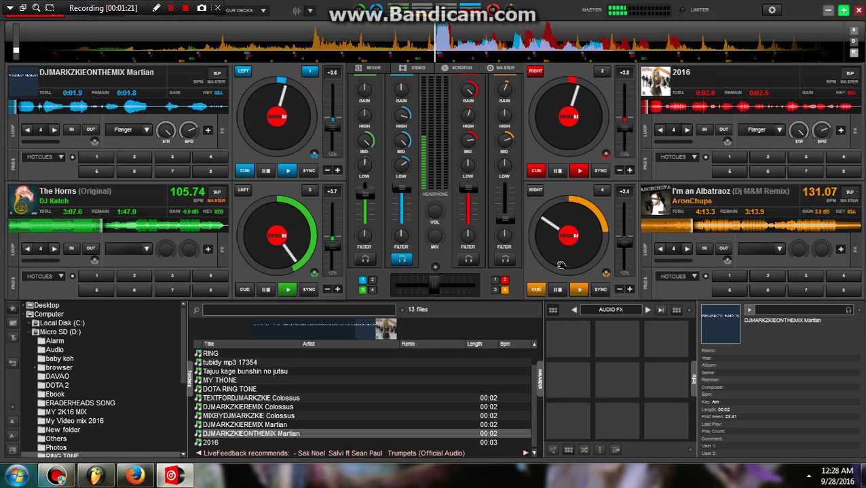
left_click(585, 292)
left_click_drag(504, 219, 506, 206)
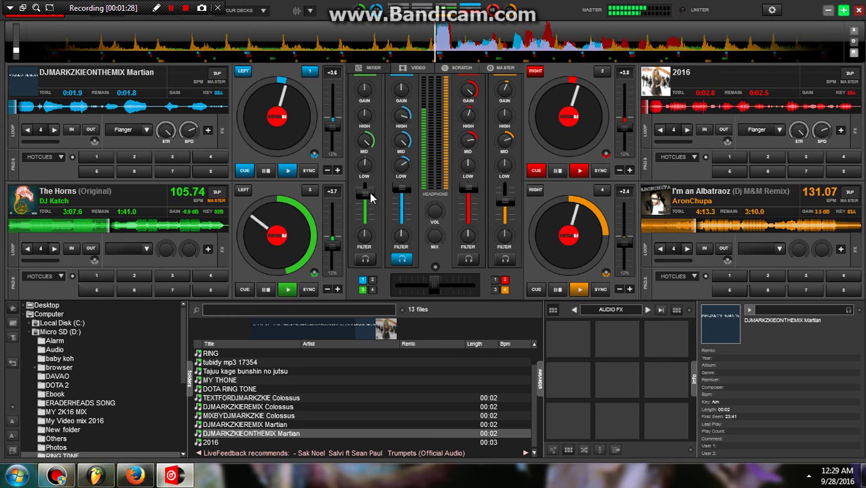
left_click_drag(503, 207, 503, 199)
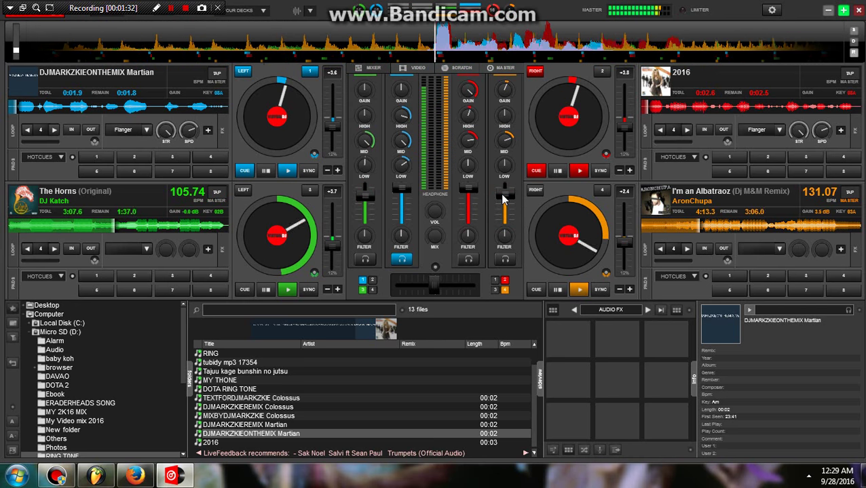
left_click_drag(365, 196, 364, 217)
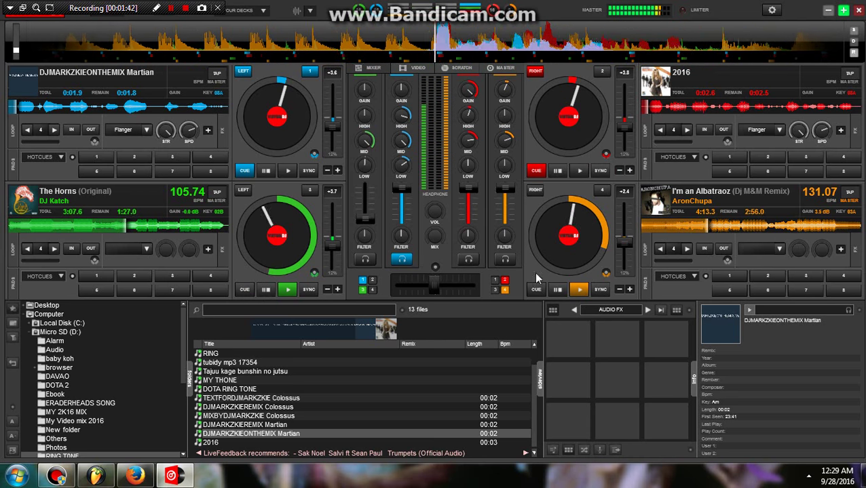
Raise the pitch of I'm an Albatraoz on deck 4 to +3.3, giving a tempo of 132.25 BPM.
mouse_move(626, 251)
left_mouse_down()
mouse_move(626, 280)
mouse_move(625, 249)
left_mouse_up()
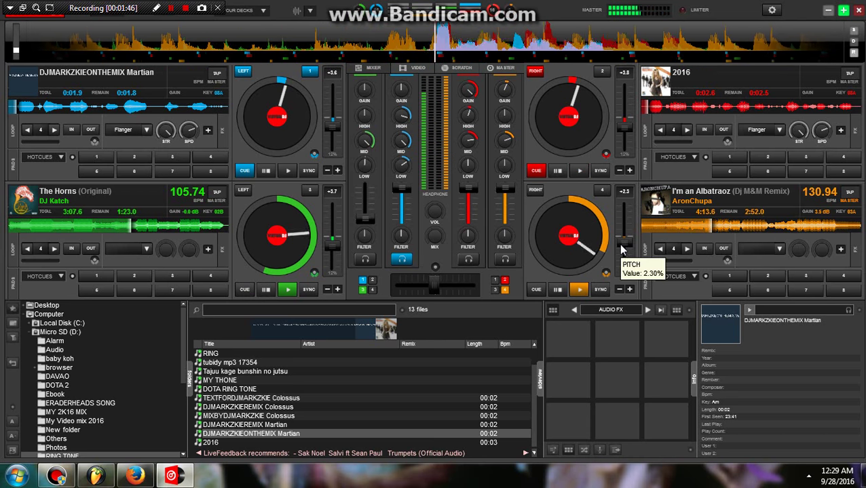
scroll(625, 244, "up", 3)
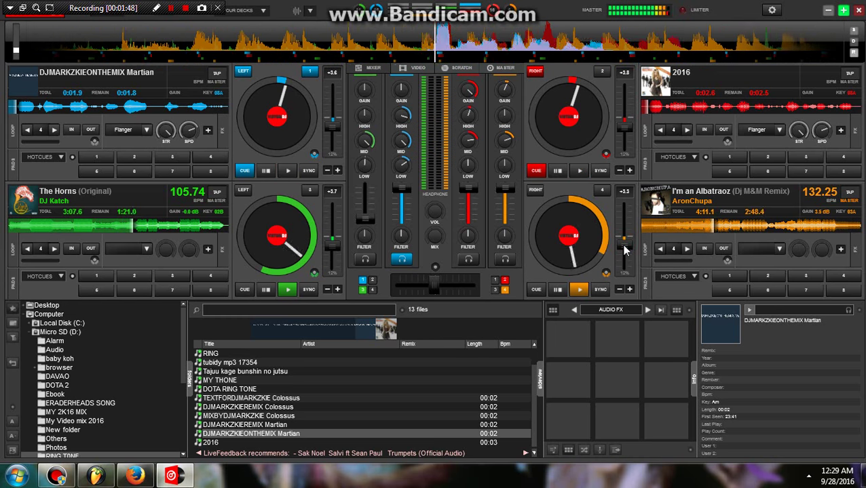
Stop The Horns on deck 3 and park it just before the mid-track break, at 1:49.2 remaining.
left_click(244, 290)
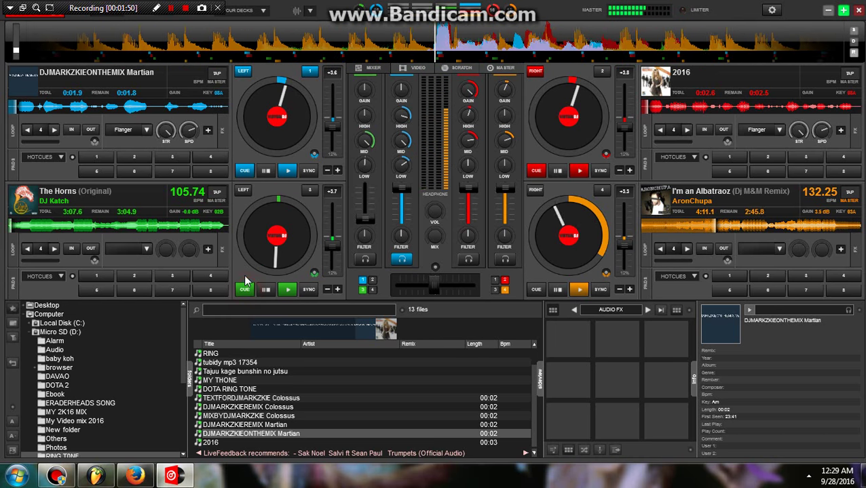
left_click(102, 227)
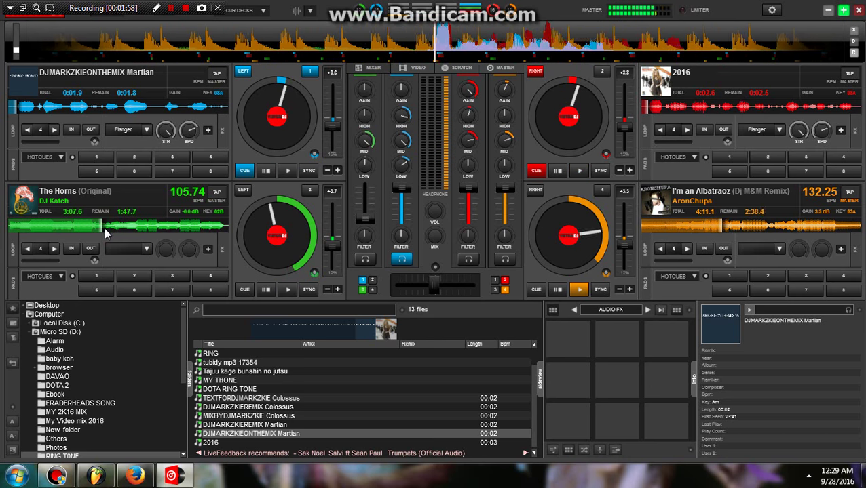
left_click(102, 231)
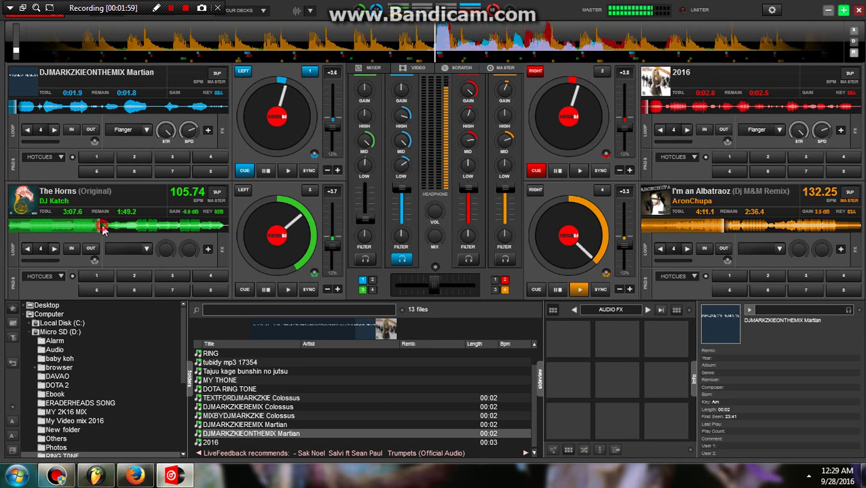
left_click(102, 230)
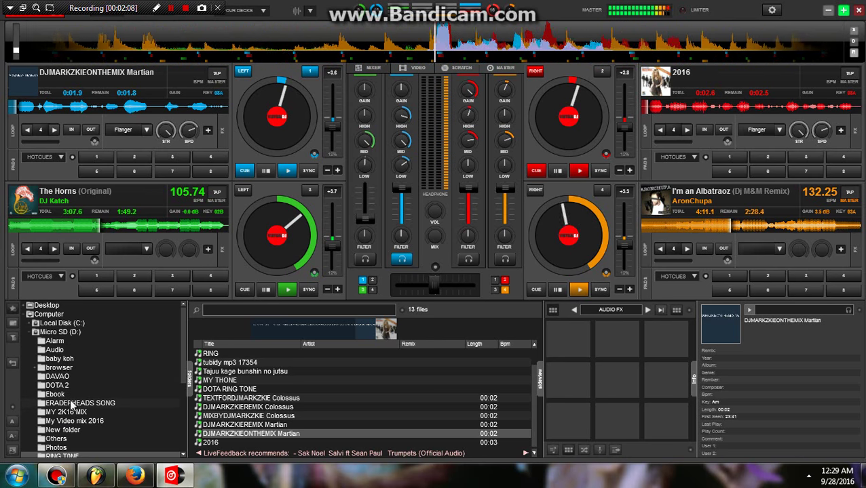
Open the Audio folder on the Micro SD (D:) drive to list its songs.
left_click(65, 344)
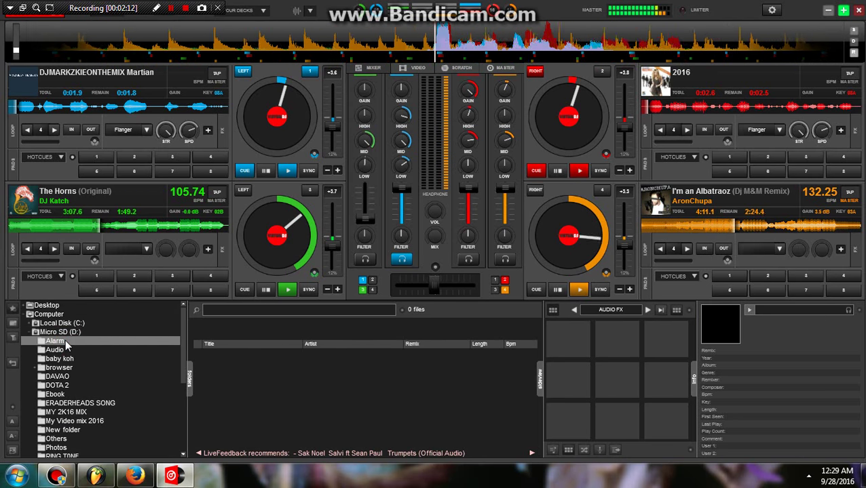
left_click(66, 352)
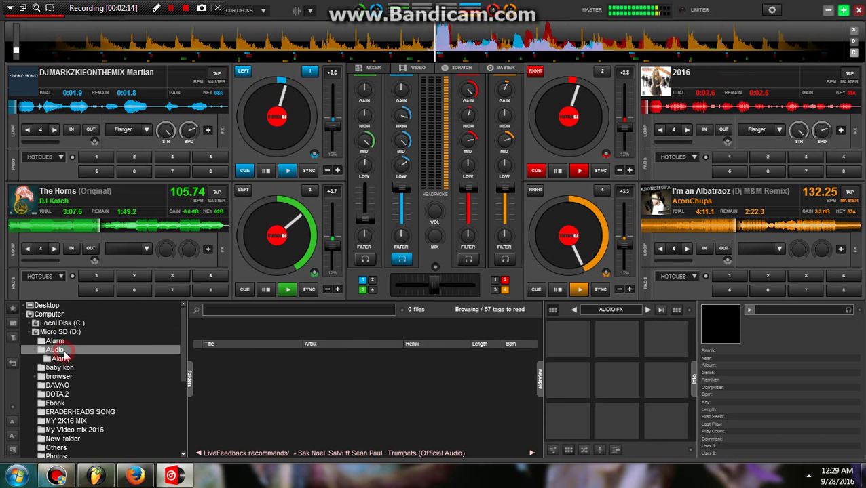
left_click(68, 350)
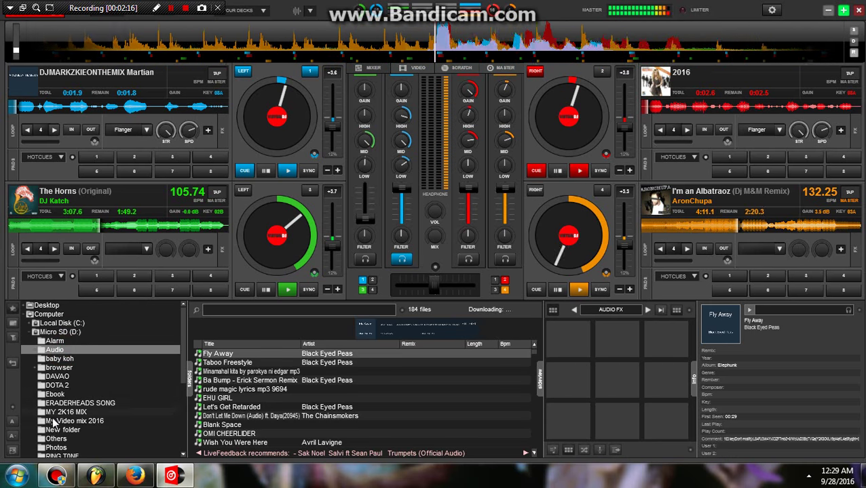
Find TRUMPETS in the Audio folder's song list and load it on deck 1.
scroll(250, 392, "down", 2)
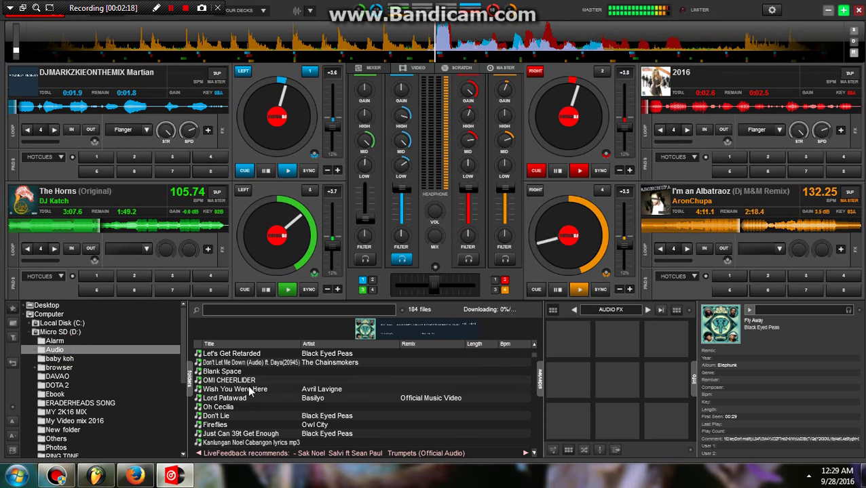
scroll(250, 391, "down", 3)
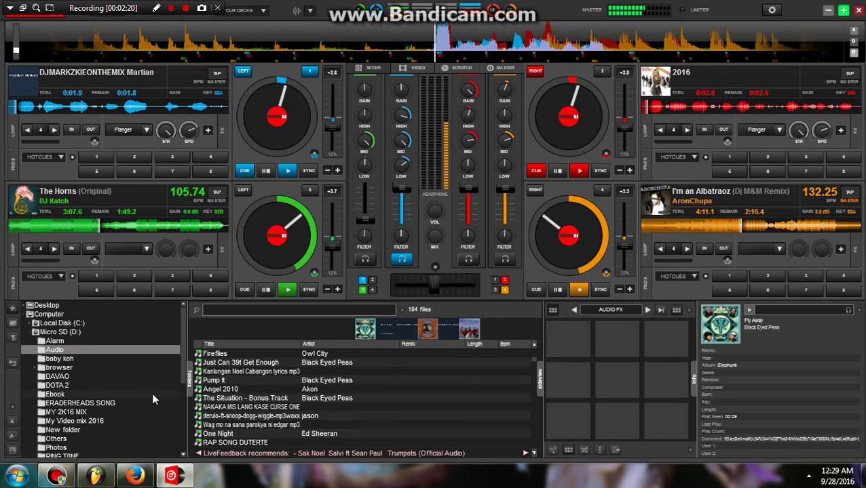
scroll(152, 392, "down", 1)
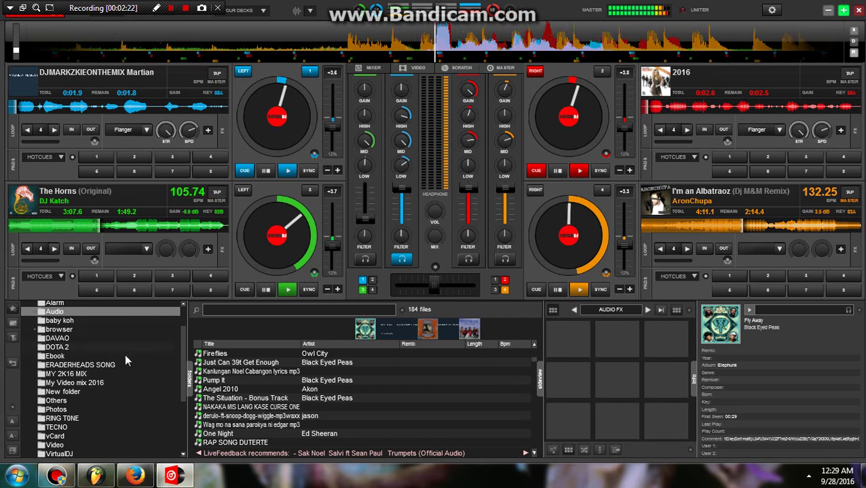
scroll(232, 381, "down", 2)
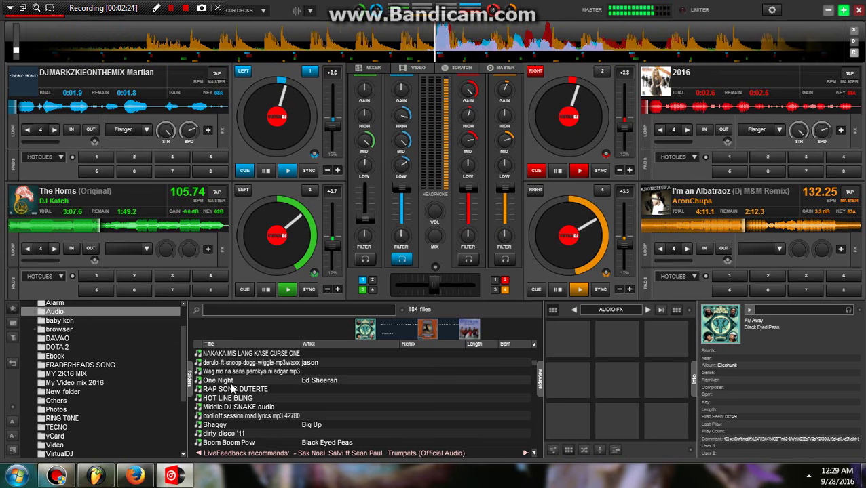
scroll(232, 397, "down", 2)
scroll(233, 402, "down", 2)
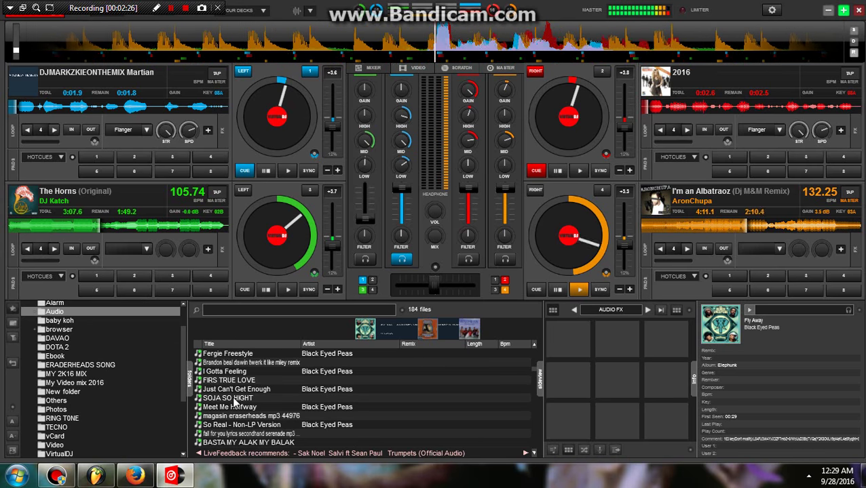
scroll(165, 419, "down", 1)
scroll(245, 413, "down", 3)
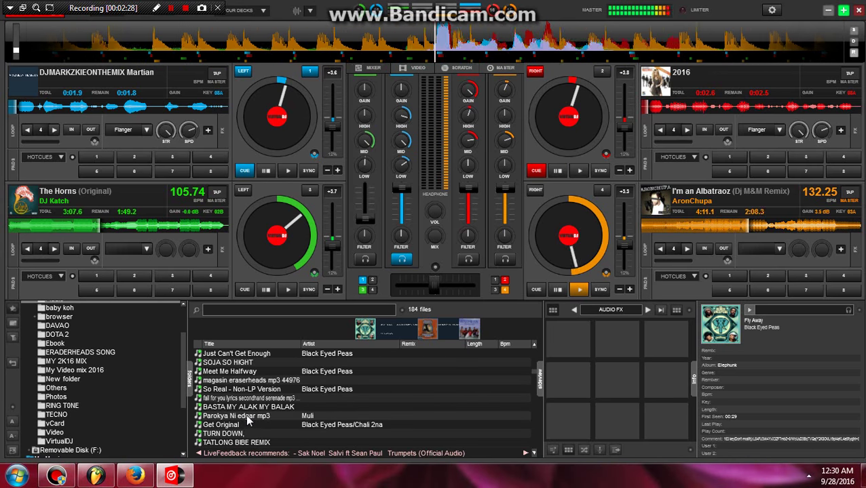
scroll(258, 415, "down", 3)
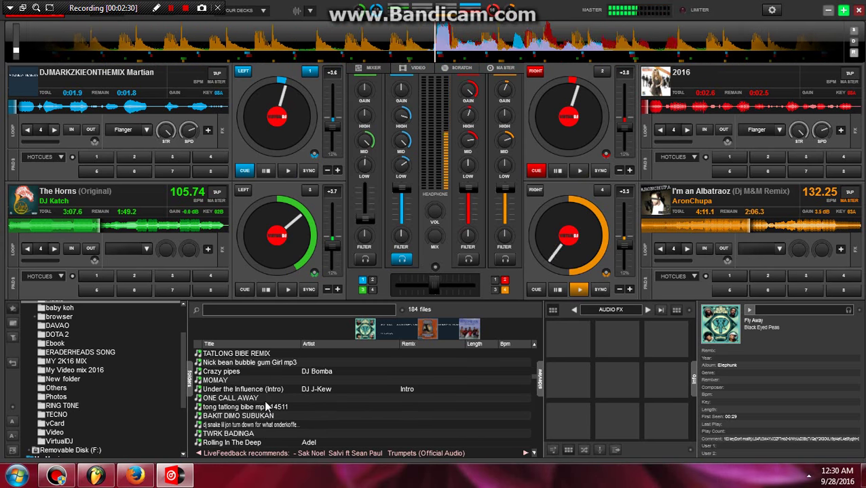
scroll(266, 414, "down", 3)
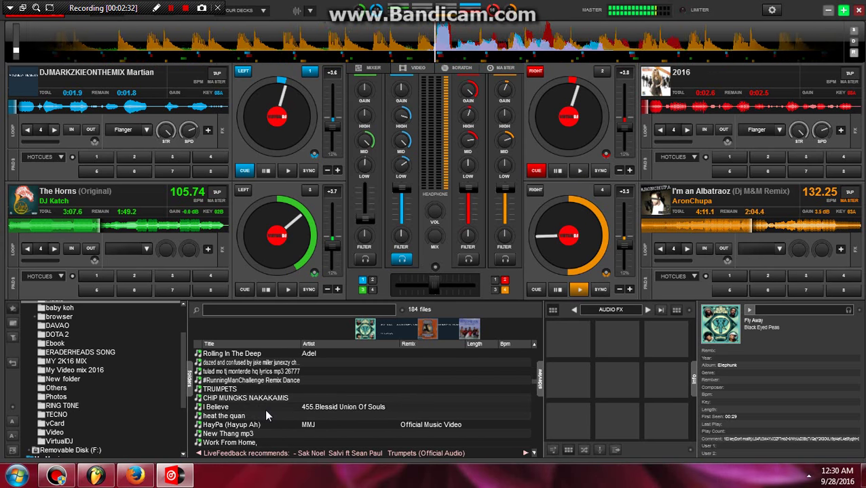
scroll(266, 415, "up", 1)
left_click(221, 408)
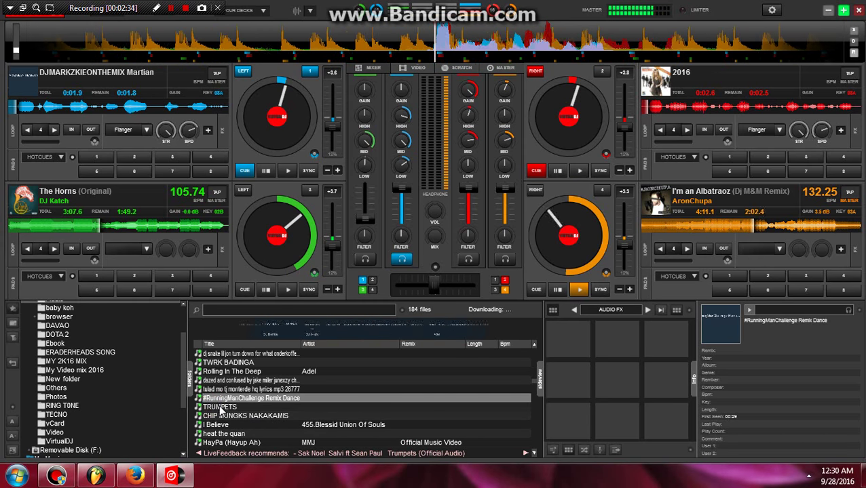
right_click(221, 408)
mouse_move(247, 258)
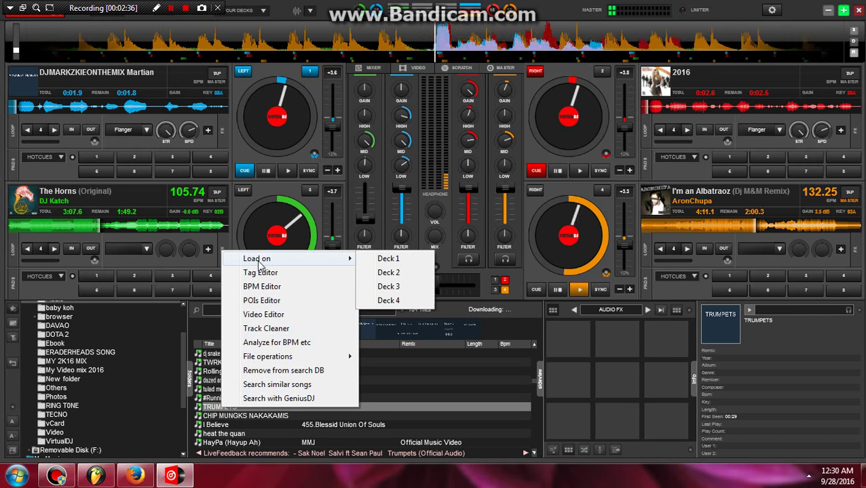
left_click(387, 260)
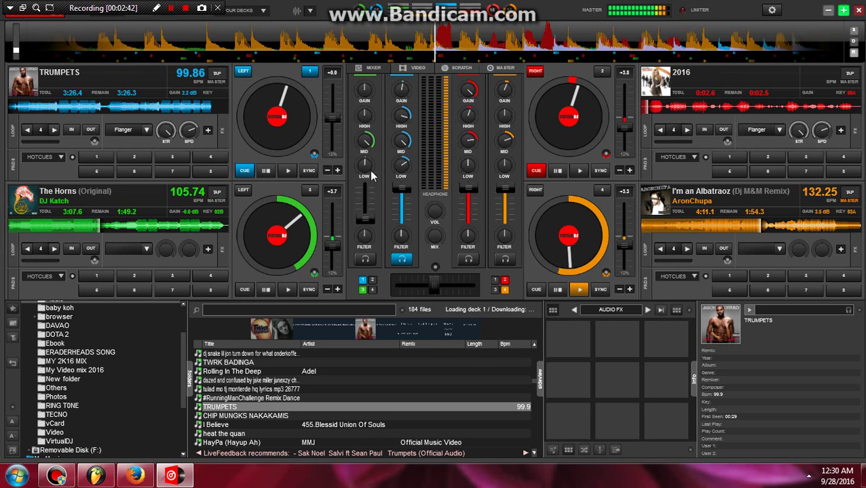
Position TRUMPETS on deck 1 at its mid-track break with 1:57.4 remaining and lower the deck's volume to zero.
left_click(103, 114)
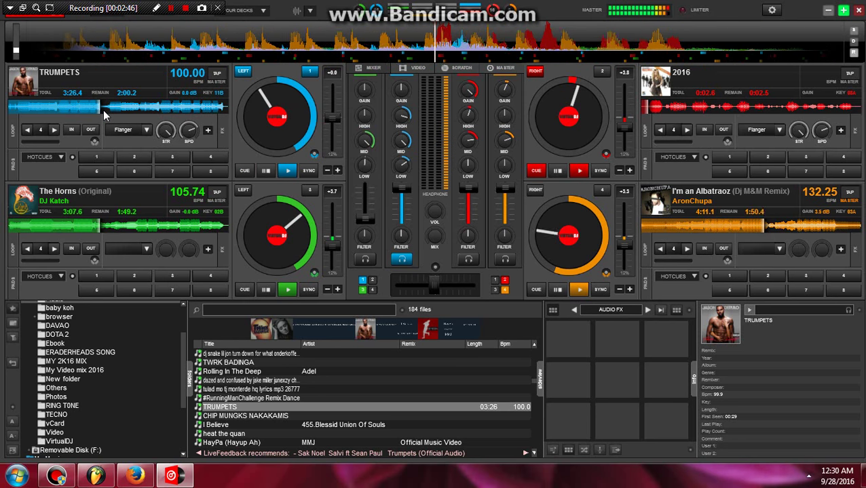
left_click(104, 114)
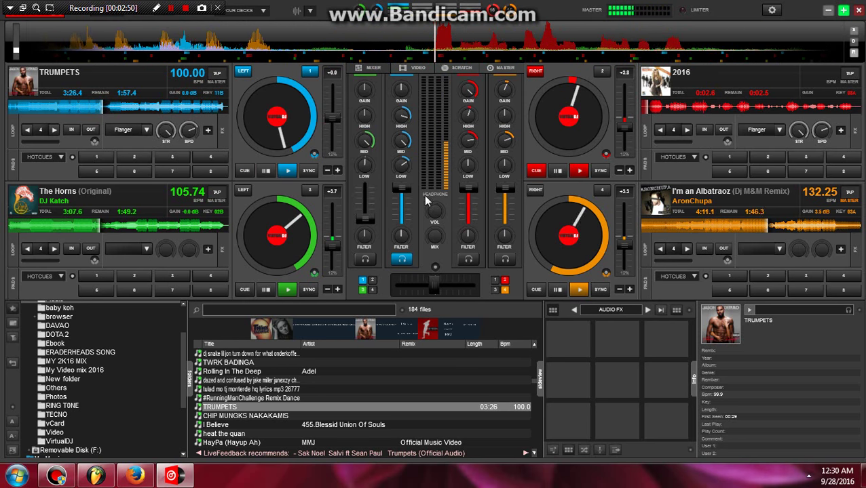
left_click_drag(401, 194, 398, 217)
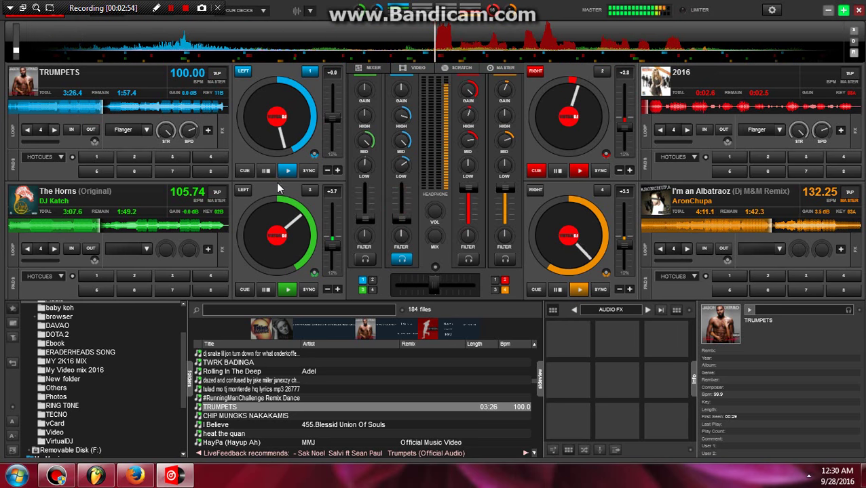
Fade TRUMPETS in to full volume on deck 1 while fading I'm an Albatraoz on deck 4 out to zero.
left_click_drag(400, 220, 402, 206)
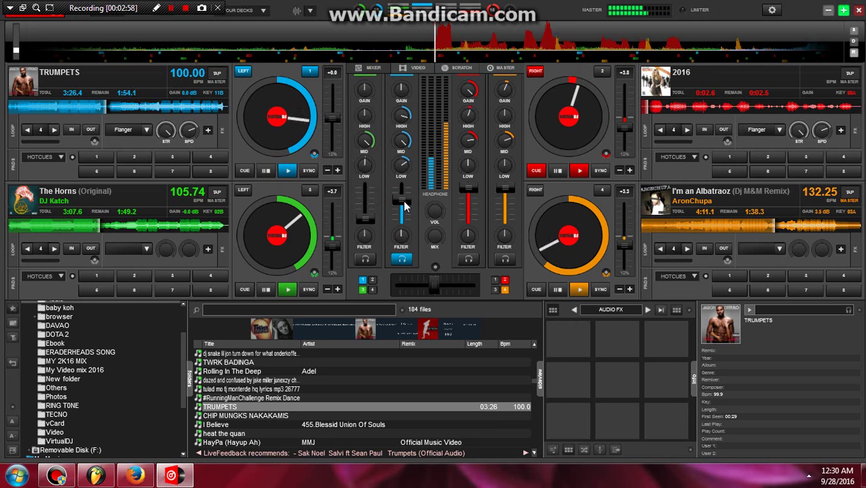
left_click_drag(504, 188, 504, 194)
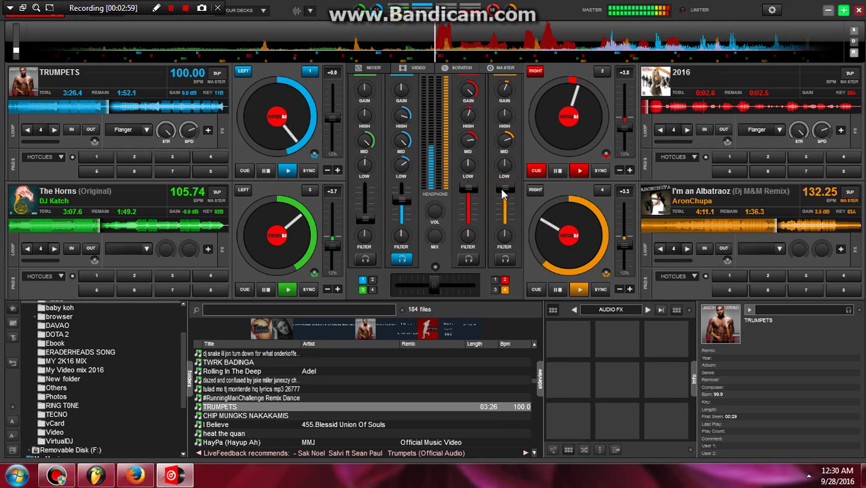
left_click_drag(403, 201, 402, 188)
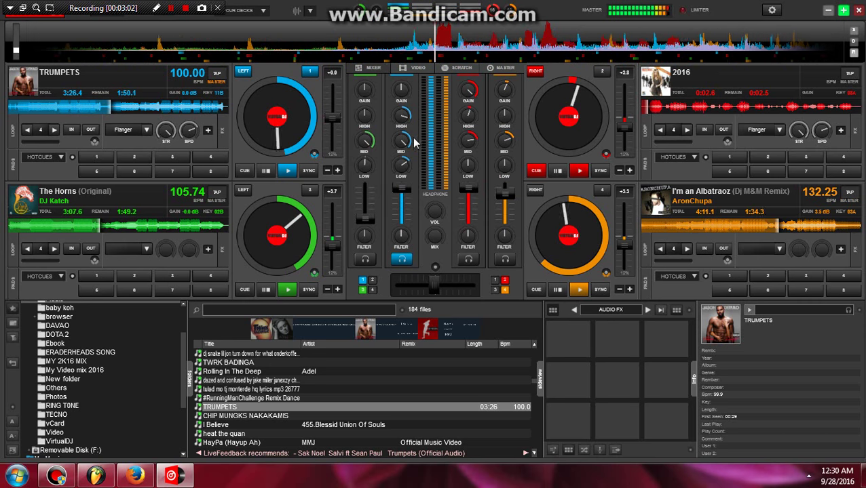
left_click_drag(504, 197, 506, 207)
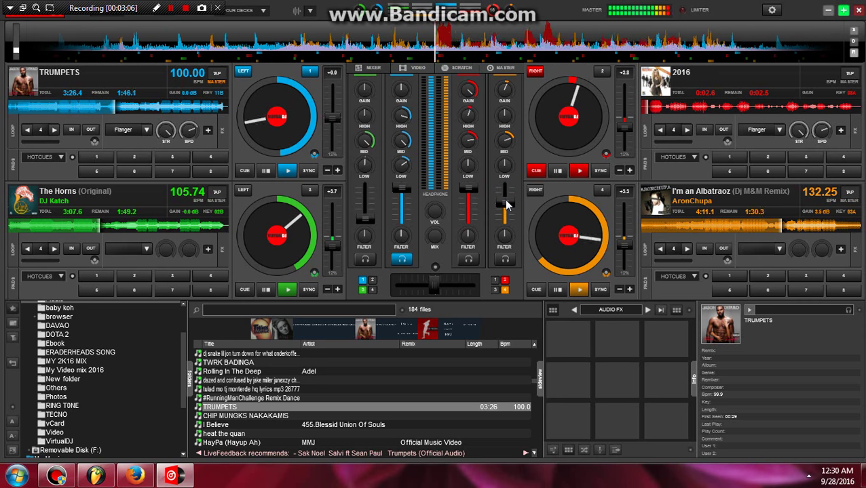
left_click_drag(505, 205, 503, 226)
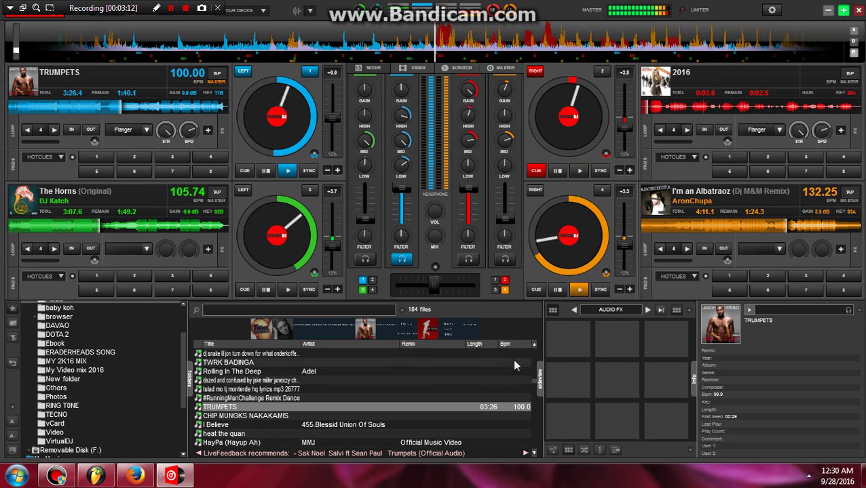
Bring I'm an Albatraoz back up on deck 4 and briefly cut TRUMPETS on deck 1 before restoring its volume.
left_click_drag(507, 221, 509, 194)
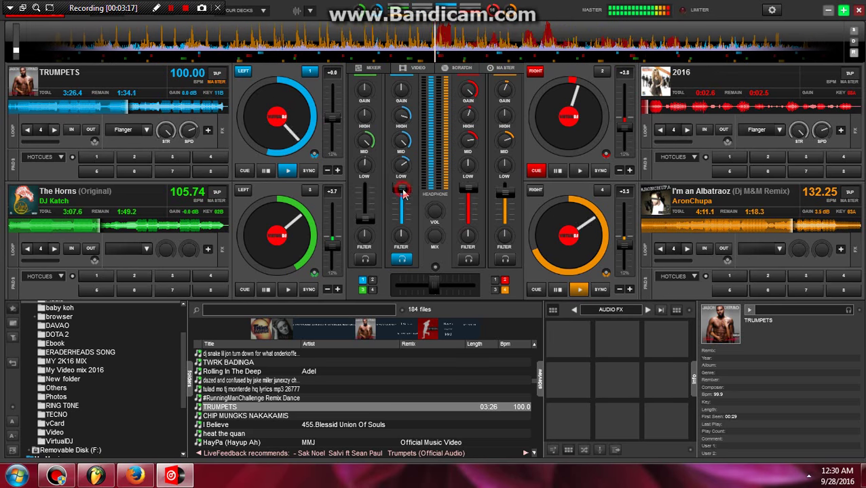
left_click_drag(403, 194, 401, 220)
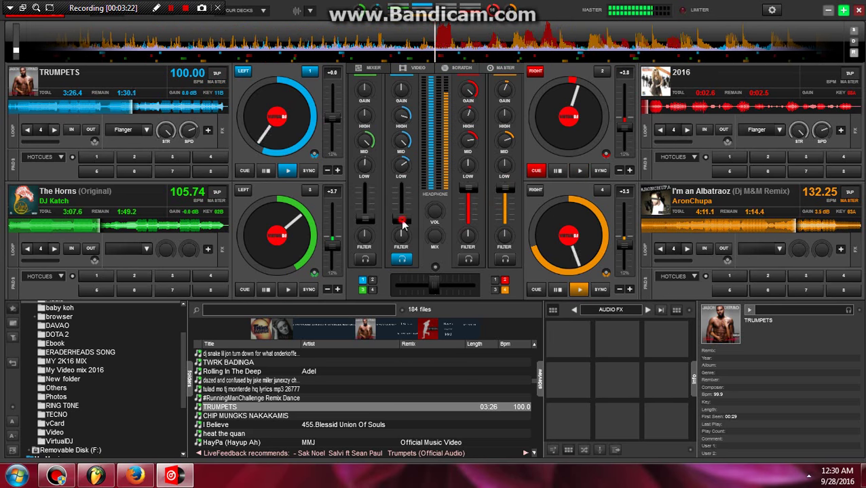
left_click_drag(401, 221, 401, 191)
Set TRUMPETS to full volume on deck 1 and fade I'm an Albatraoz on deck 4 down to zero.
mouse_move(504, 193)
left_mouse_down()
mouse_move(504, 219)
mouse_move(504, 192)
left_mouse_up()
left_click(504, 259)
left_click(504, 260)
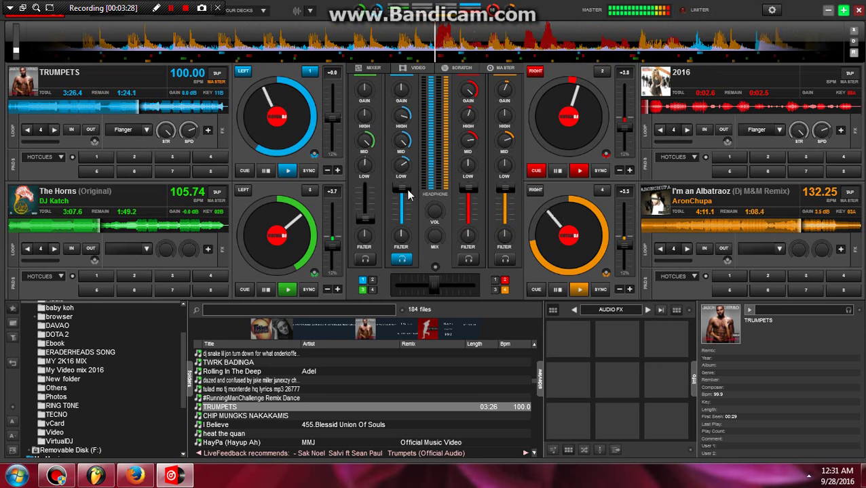
mouse_move(401, 192)
left_mouse_down()
mouse_move(406, 224)
mouse_move(401, 188)
left_mouse_up()
left_click_drag(500, 192, 504, 218)
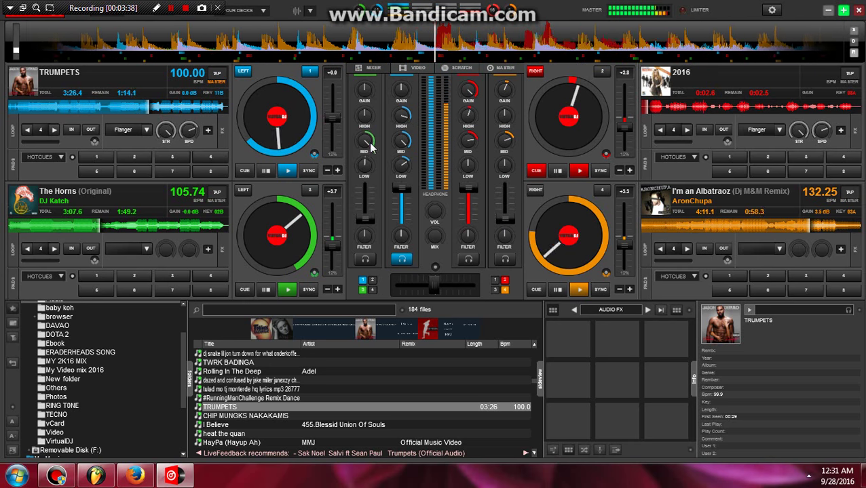
Raise TRUMPETS' tempo on deck 1 to 104.42 BPM (+4.4), briefly mixing deck 4 in and back out.
left_click_drag(332, 120, 332, 129)
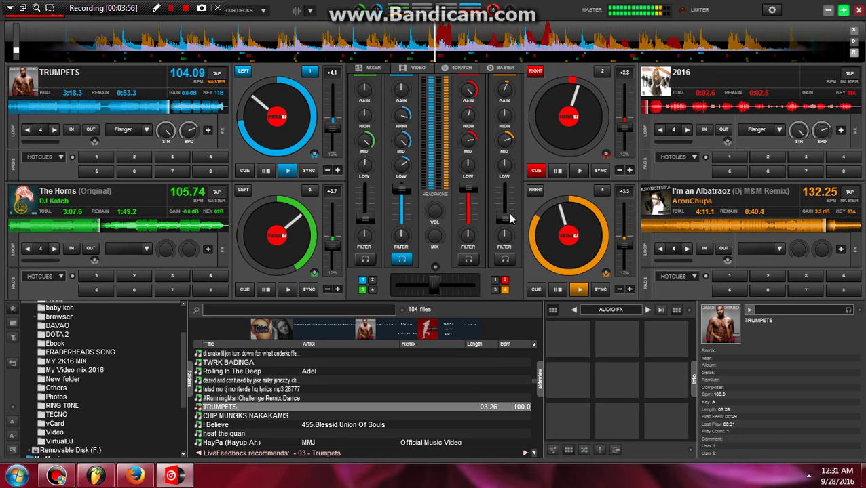
left_click_drag(504, 218, 503, 205)
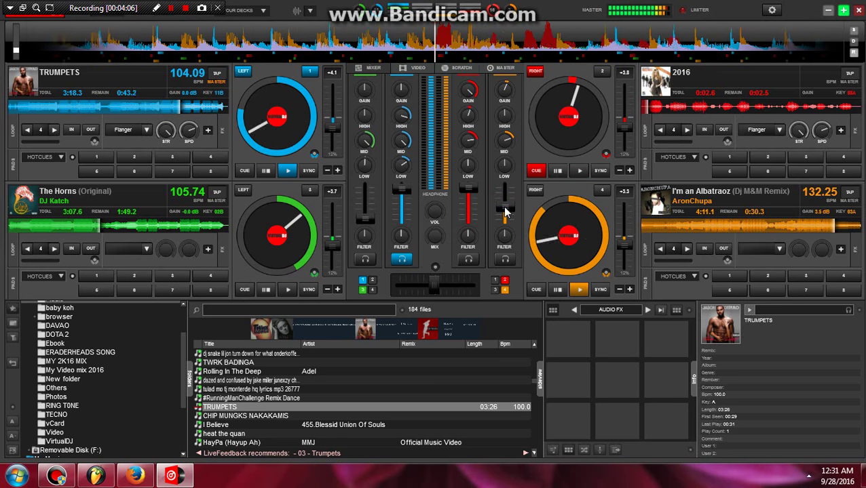
left_click_drag(505, 211, 497, 235)
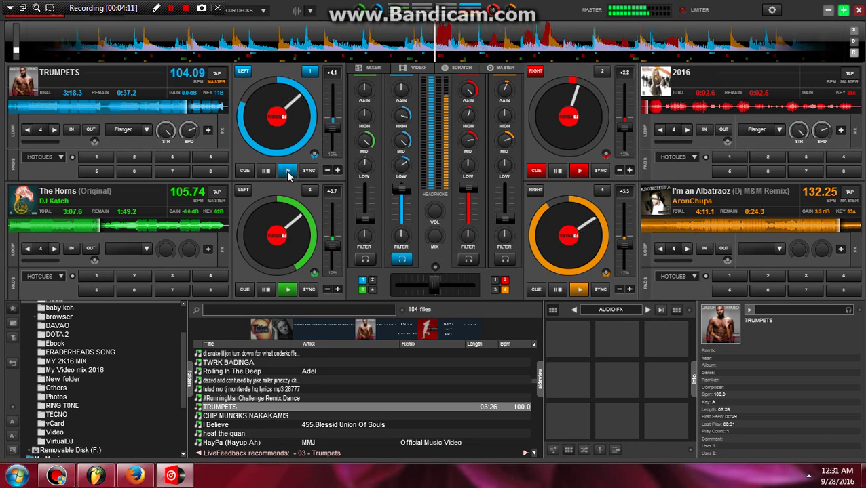
left_click_drag(333, 120, 331, 131)
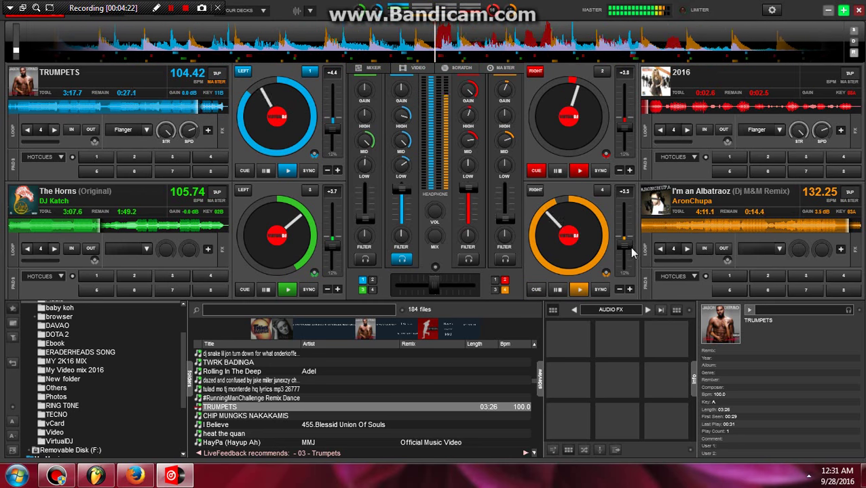
Slow deck 4 to 130.10 BPM and start The Horns on deck 3 at 104.96 BPM, fading it in to replace TRUMPETS.
left_click_drag(624, 249, 625, 244)
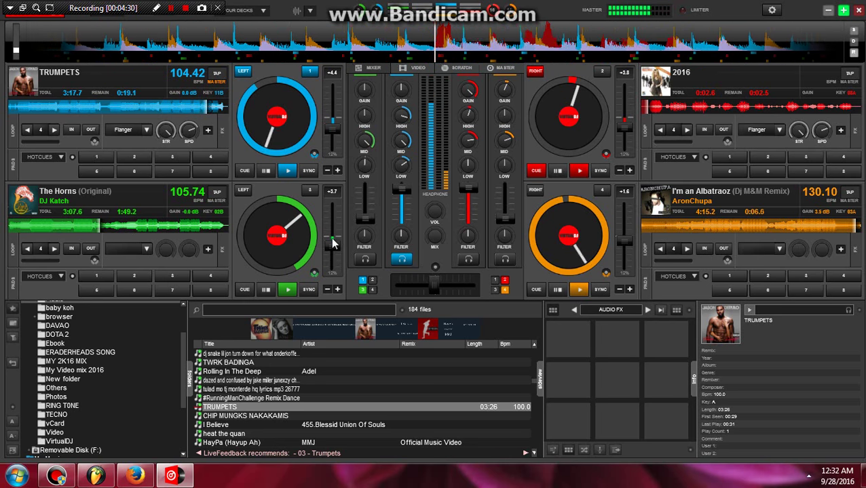
left_click_drag(333, 243, 334, 248)
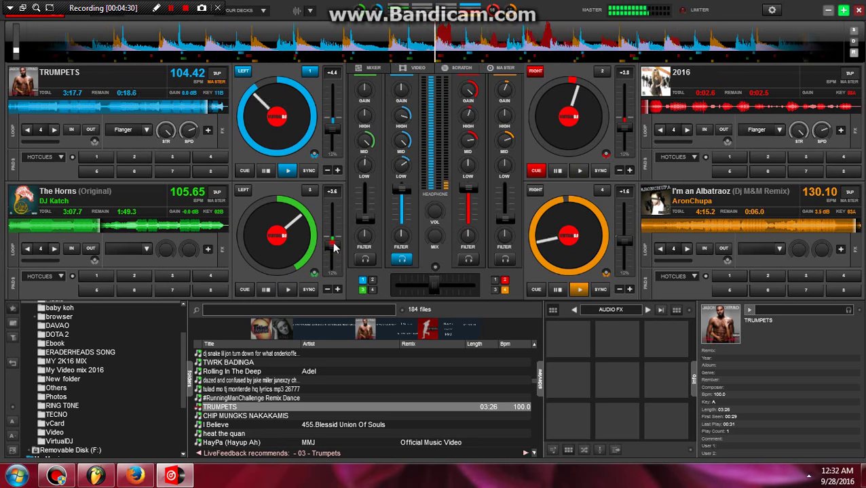
left_click(288, 290)
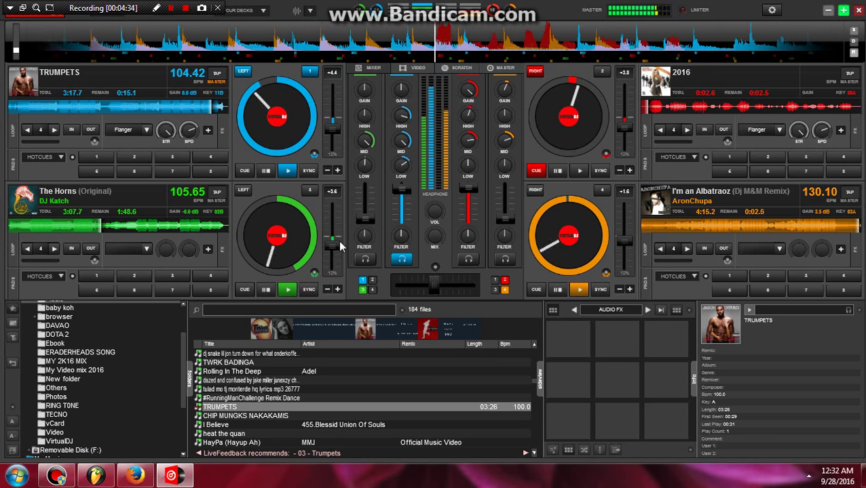
left_click_drag(333, 244, 399, 236)
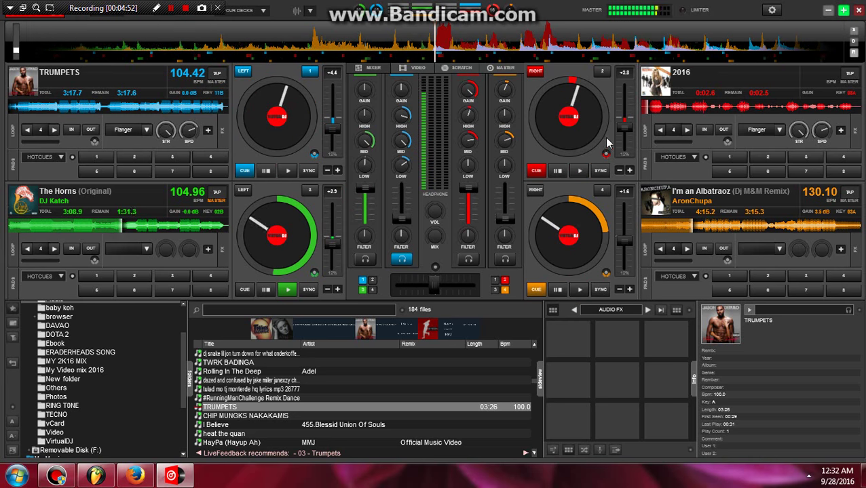
Trigger the 2016 sample on deck 2 and set The Horns' tempo on deck 3 to 105.65 BPM (+3.6).
left_click(579, 171)
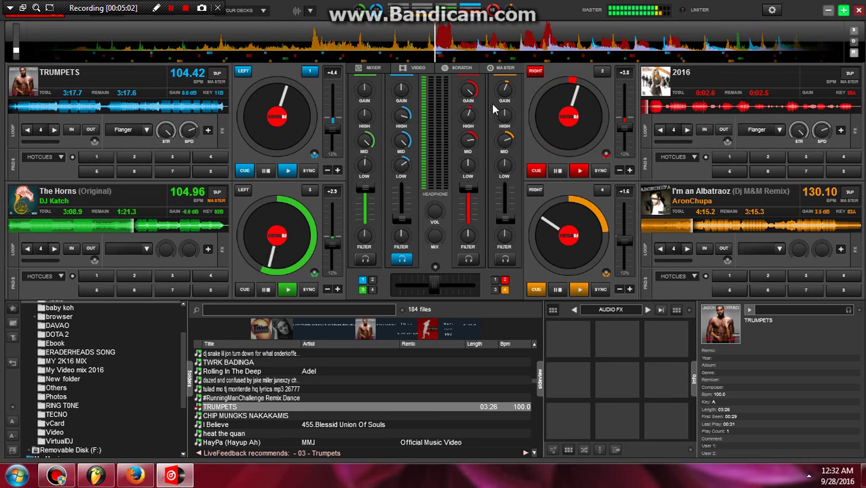
mouse_move(332, 239)
left_mouse_down()
mouse_move(337, 257)
mouse_move(340, 234)
mouse_move(339, 243)
left_mouse_up()
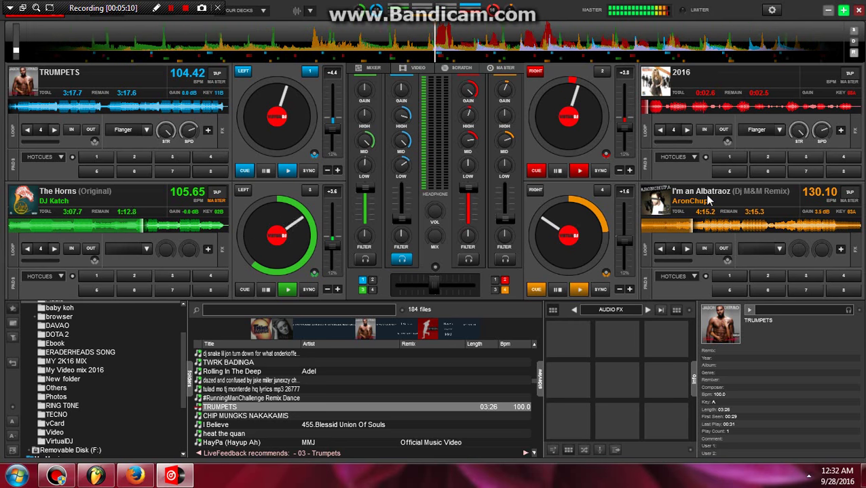
Start I'm an Albatraoz on deck 4 from about 1:15 remaining and begin raising its volume.
left_click(796, 231)
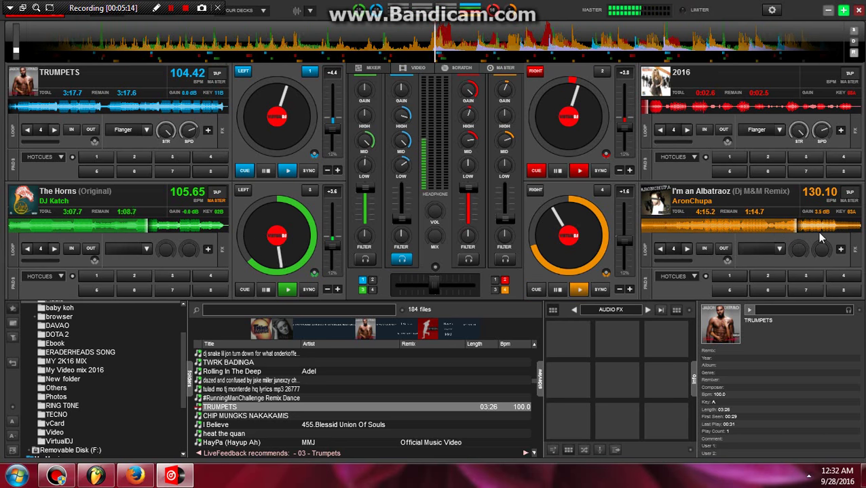
left_click(580, 290)
left_click_drag(509, 224, 510, 214)
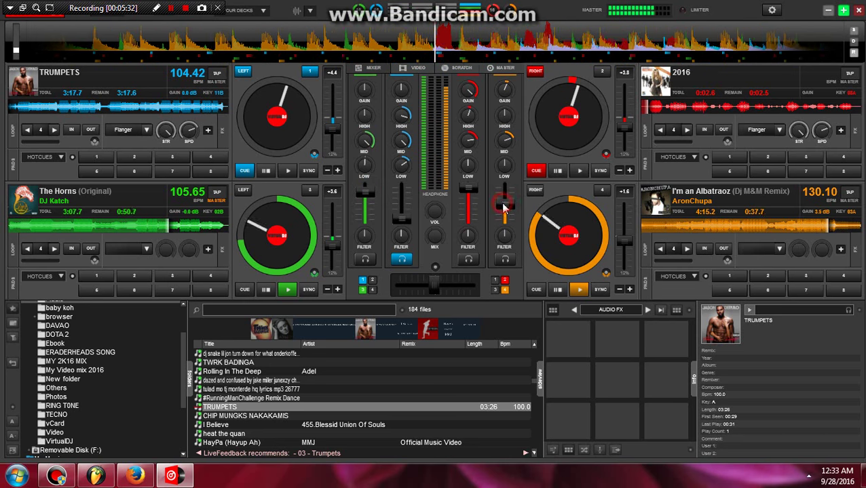
Finish the fade from The Horns on deck 3 to I'm an Albatraoz on deck 4 and trigger the 2016 sample on deck 2.
left_click_drag(503, 212, 503, 197)
left_click_drag(363, 195, 369, 218)
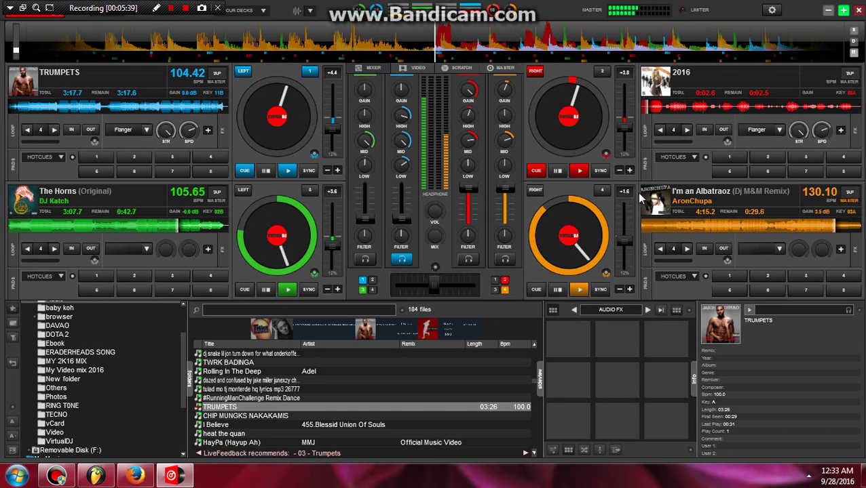
left_click(579, 171)
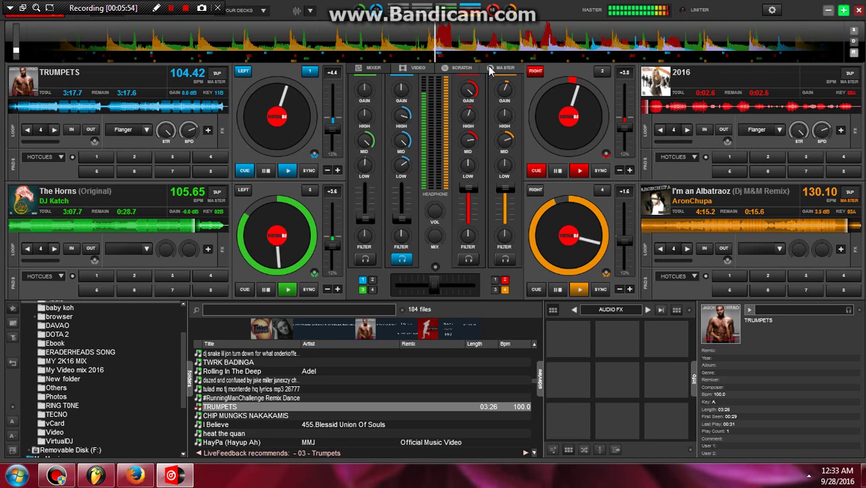
Switch to Firefox, page forward through the photos in the open Facebook photo viewer, and return to VirtualDJ.
left_click(137, 477)
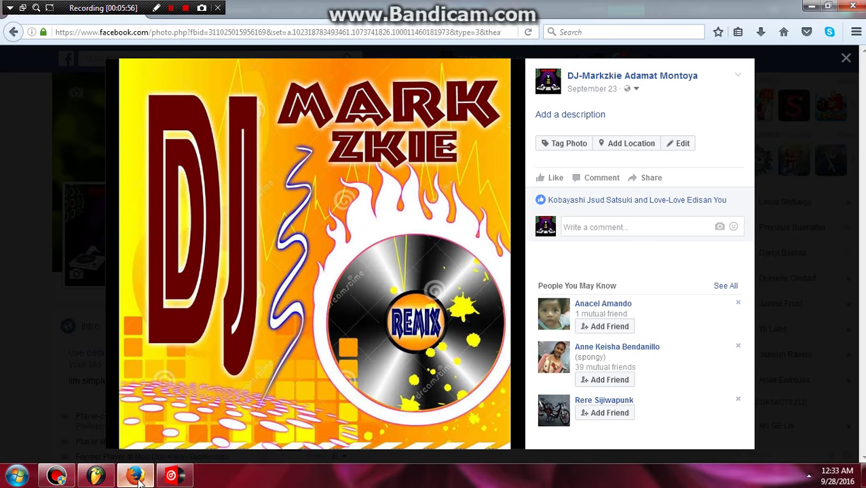
left_click(502, 262)
left_click(502, 261)
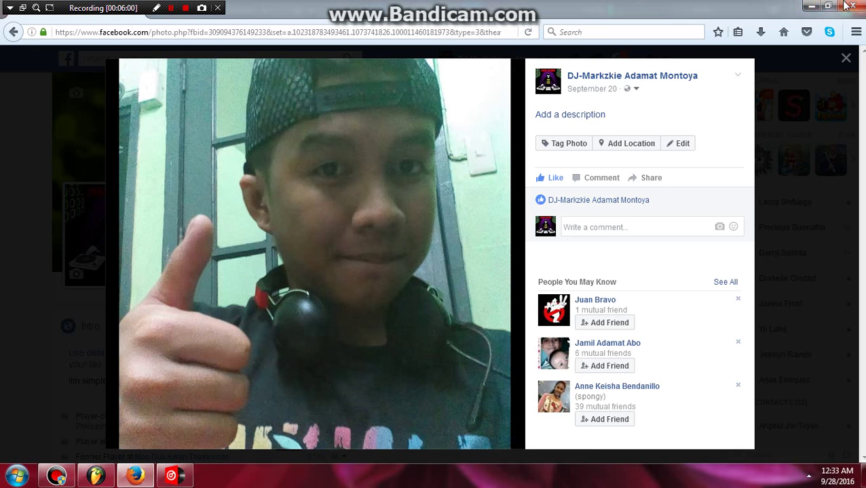
left_click(810, 8)
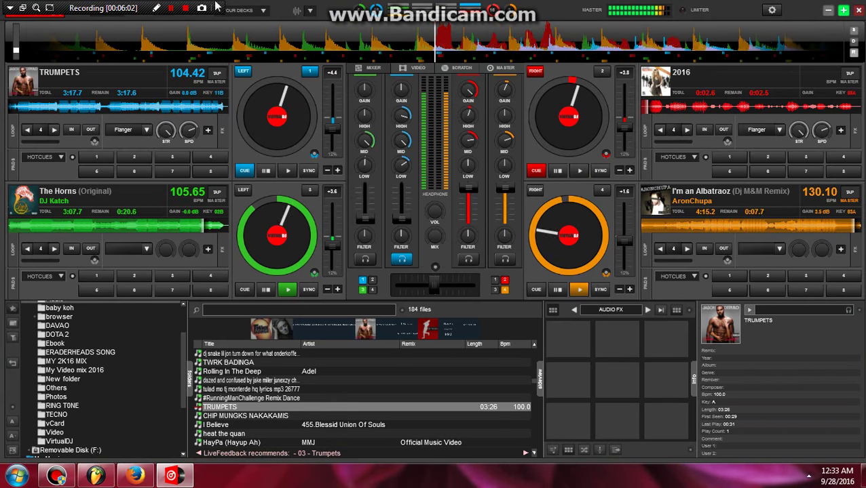